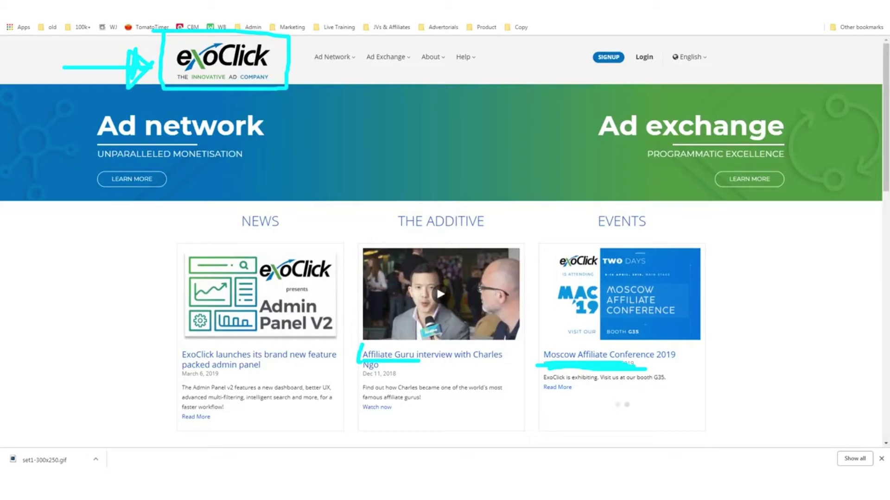
# Open the ExoClick SIGNUP registration form and scroll through its fields
pyautogui.press('e')
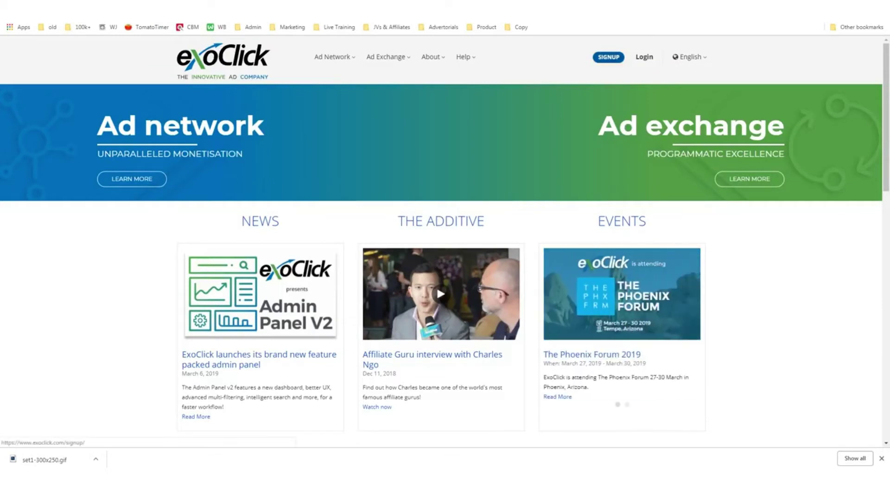
pyautogui.moveTo(636, 47)
pyautogui.mouseDown()
pyautogui.moveTo(624, 93)
pyautogui.moveTo(585, 40)
pyautogui.mouseUp()
pyautogui.moveTo(450, 105)
pyautogui.mouseDown()
pyautogui.moveTo(566, 82)
pyautogui.moveTo(548, 115)
pyautogui.moveTo(564, 84)
pyautogui.mouseUp()
pyautogui.press('Escape')
pyautogui.click(609, 58)
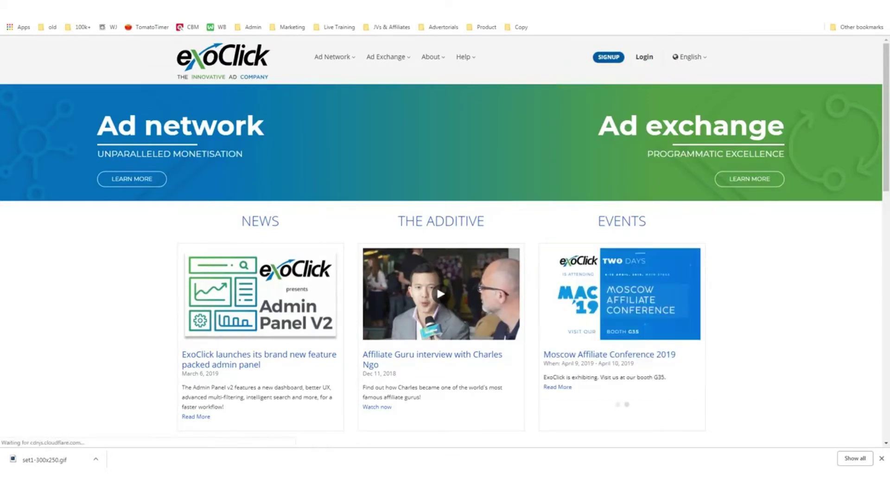
pyautogui.scroll(-5, 440, 259)
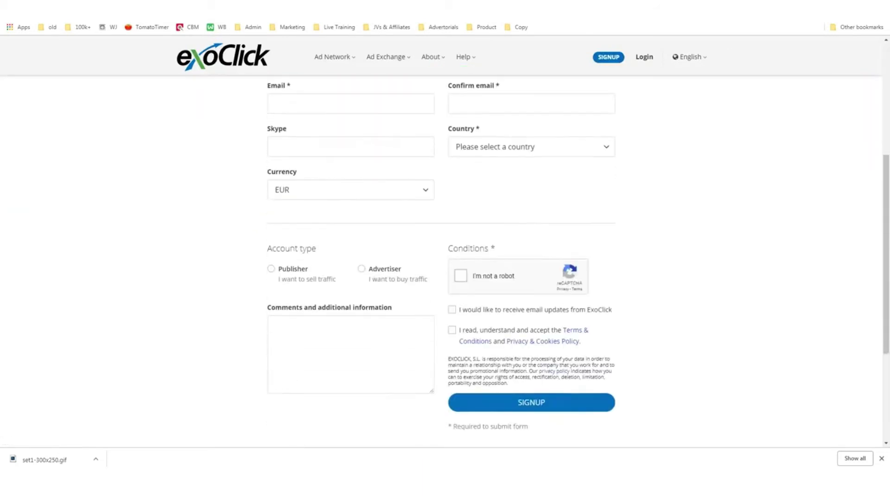
pyautogui.scroll(-5, 440, 259)
pyautogui.scroll(10, 440, 260)
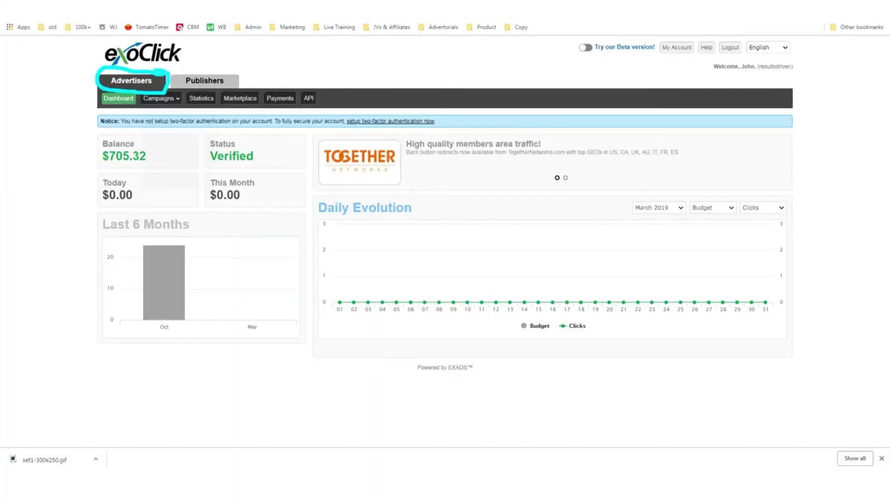
# Choose New Campaign from the Campaigns menu in the Advertisers bar
pyautogui.moveTo(187, 89)
pyautogui.mouseDown()
pyautogui.moveTo(135, 91)
pyautogui.moveTo(167, 78)
pyautogui.mouseUp()
pyautogui.press('Escape')
pyautogui.moveTo(161, 98)
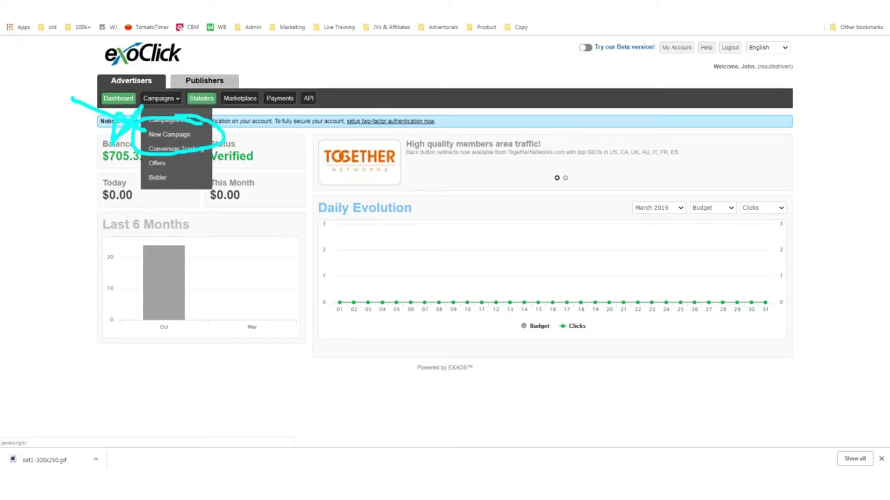
pyautogui.click(160, 98)
pyautogui.click(169, 134)
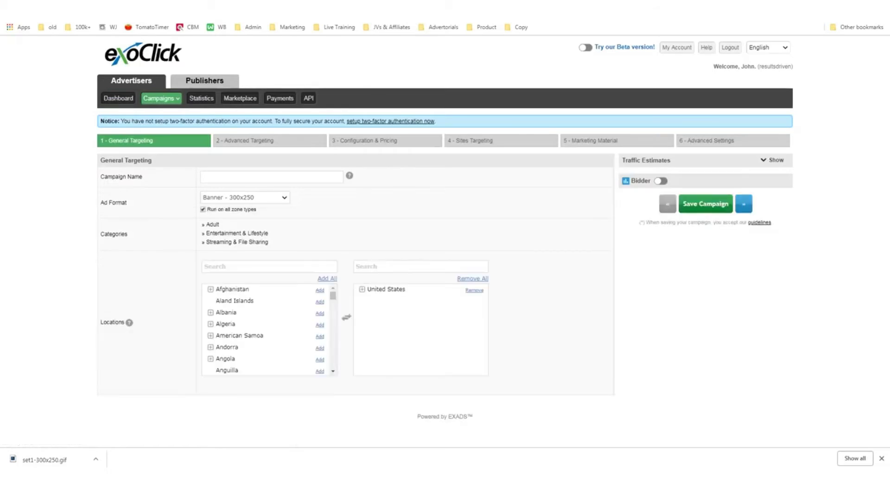
# Enter 'diet demo for youtubers' as the campaign name and review the Banner 300x250 ad format
pyautogui.click(271, 177)
pyautogui.write('diet demo for youtubers')
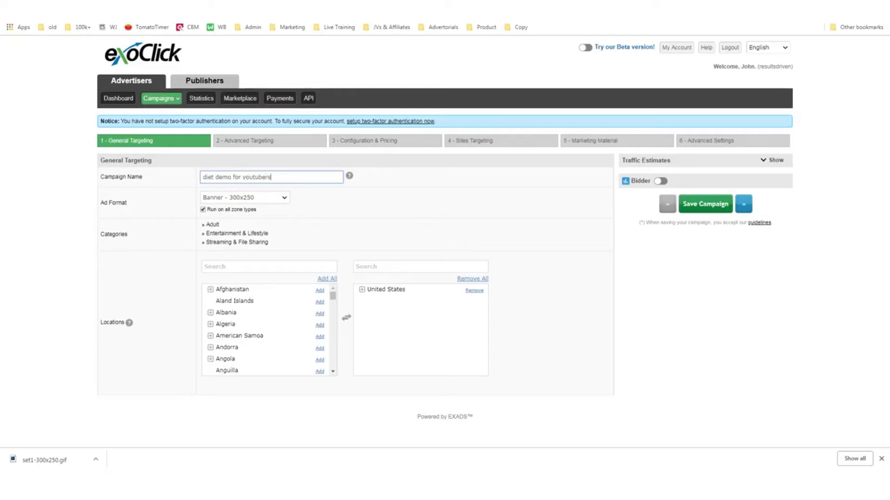
pyautogui.press('Tab')
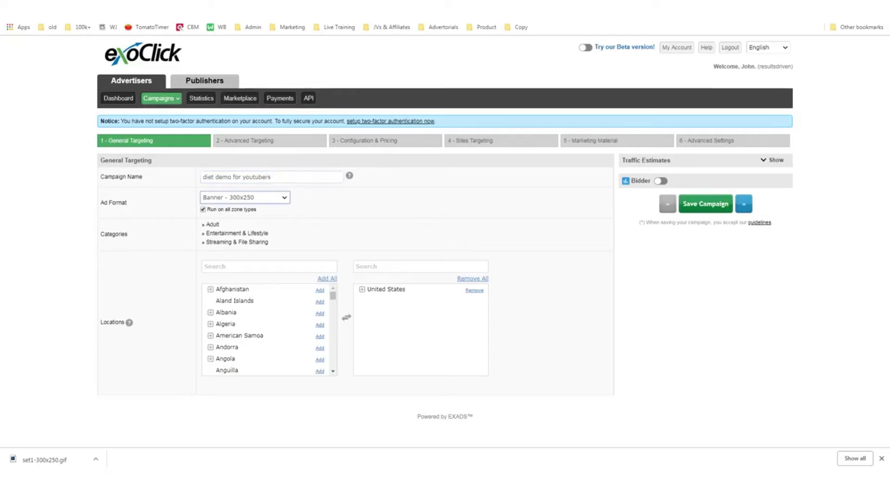
pyautogui.click(245, 198)
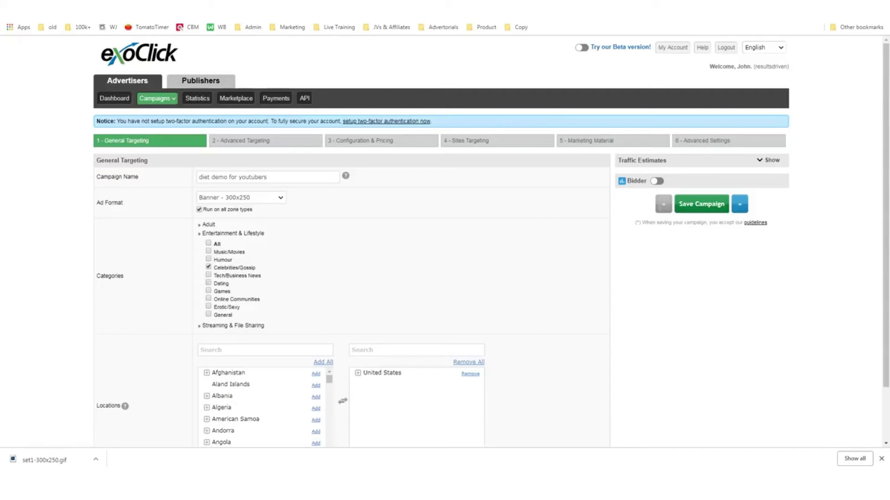
# Add the Online Communities category and clear all Streaming & File Sharing categories
pyautogui.click(209, 299)
pyautogui.scroll(-2, 241, 301)
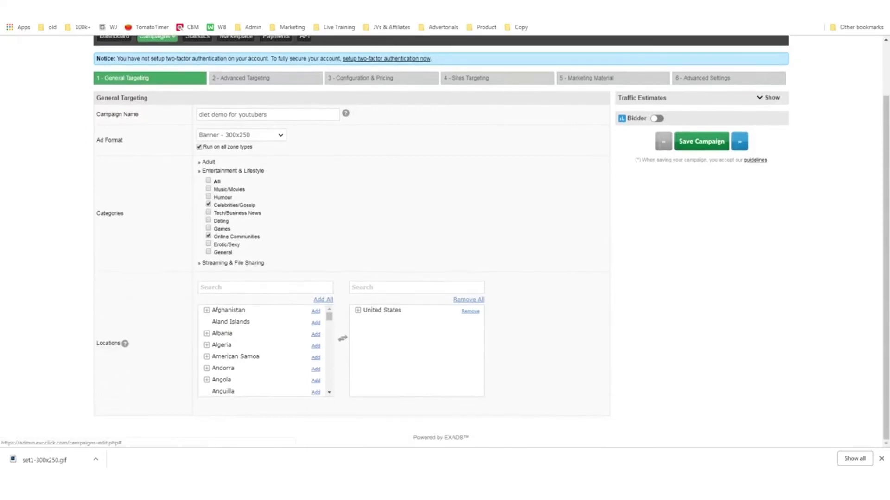
pyautogui.click(232, 263)
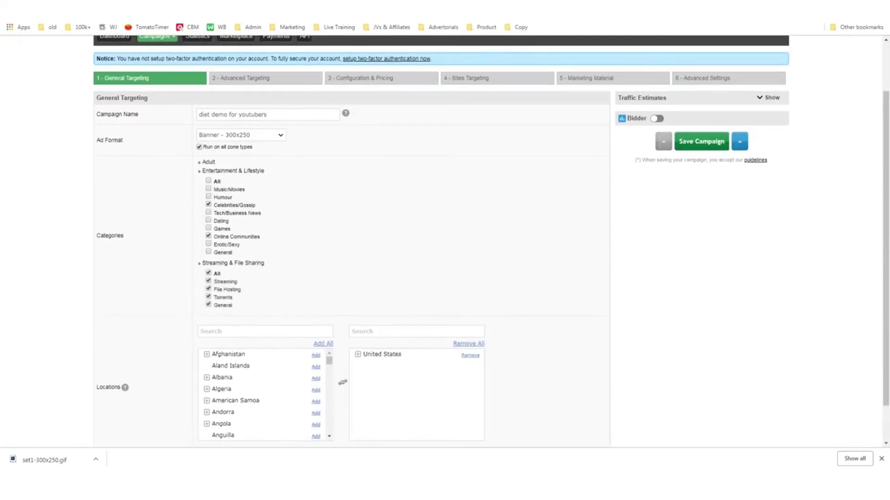
pyautogui.click(208, 273)
pyautogui.click(209, 162)
pyautogui.click(208, 162)
pyautogui.click(232, 263)
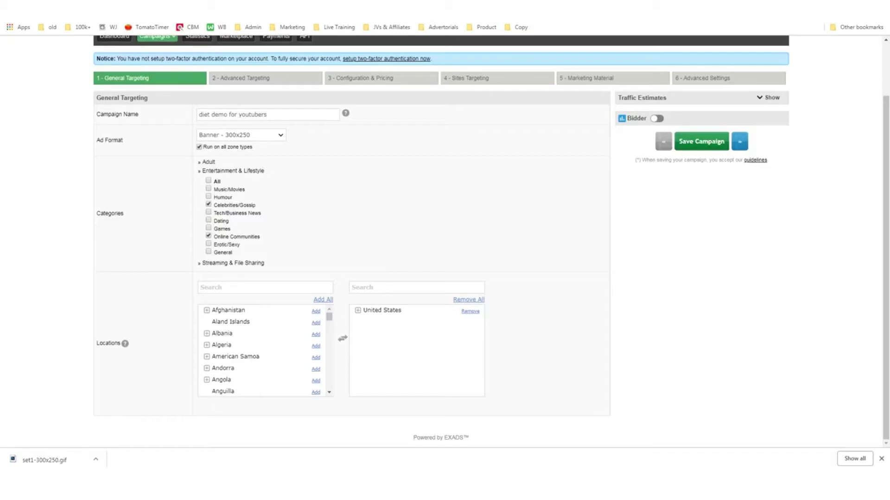
# Add Dominican Republic beside United States in locations and save the campaign
pyautogui.click(358, 311)
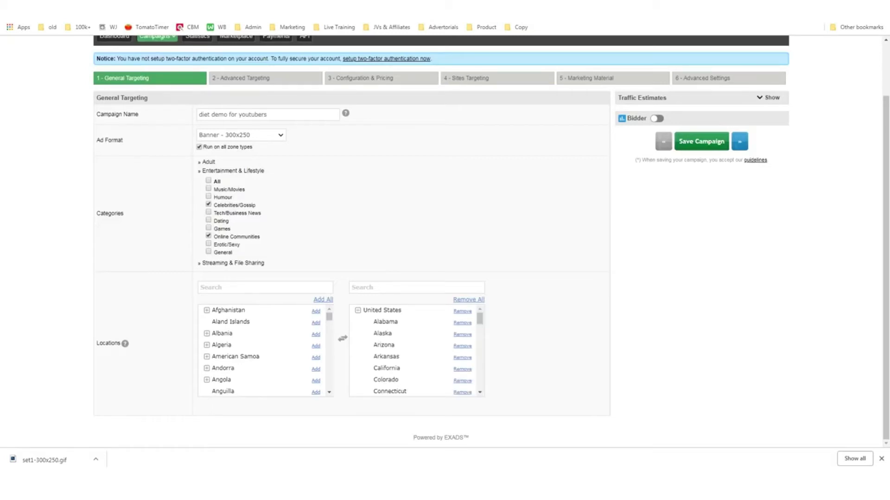
pyautogui.click(357, 310)
pyautogui.click(416, 288)
pyautogui.click(265, 288)
pyautogui.write('domnica')
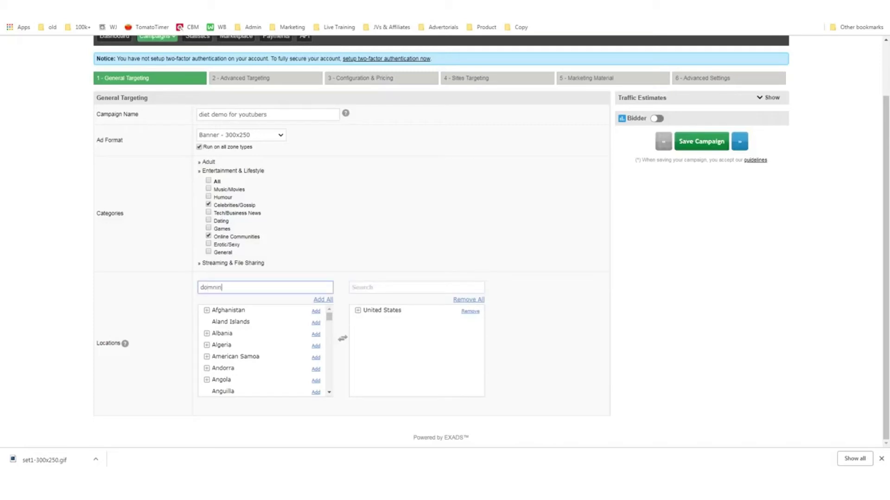
pyautogui.press('BackSpace')
pyautogui.press('BackSpace')
pyautogui.press('BackSpace')
pyautogui.press('BackSpace')
pyautogui.write('on')
pyautogui.press('BackSpace')
pyautogui.press('BackSpace')
pyautogui.write('i')
pyautogui.write('ni')
pyautogui.click(316, 346)
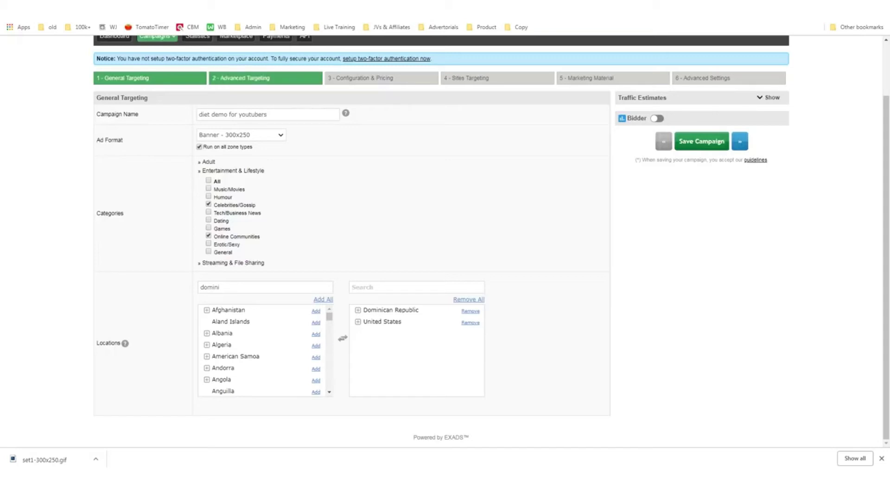
pyautogui.click(702, 141)
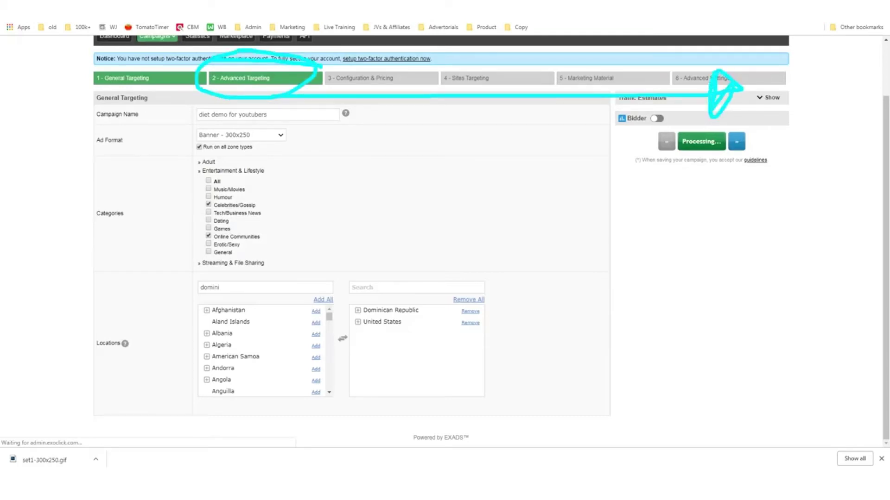
# In Advanced Targeting, switch languages to specific ones and add English
pyautogui.click(265, 160)
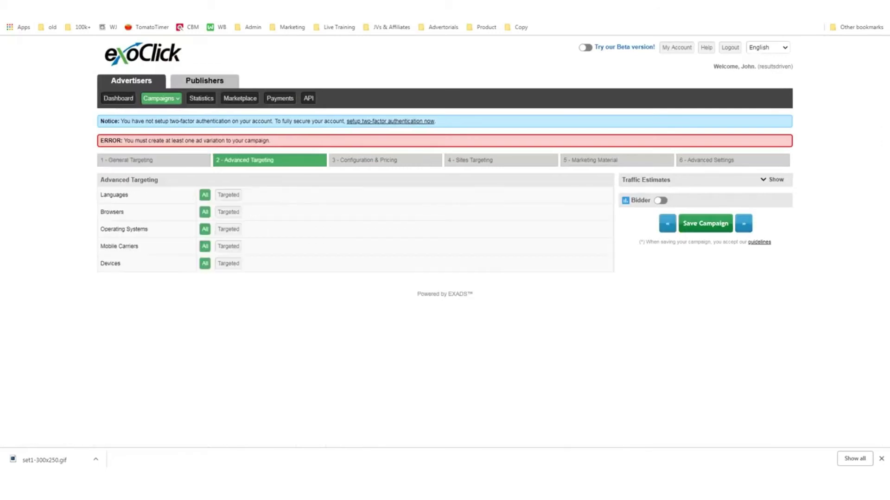
pyautogui.click(228, 195)
pyautogui.click(253, 214)
pyautogui.write('english')
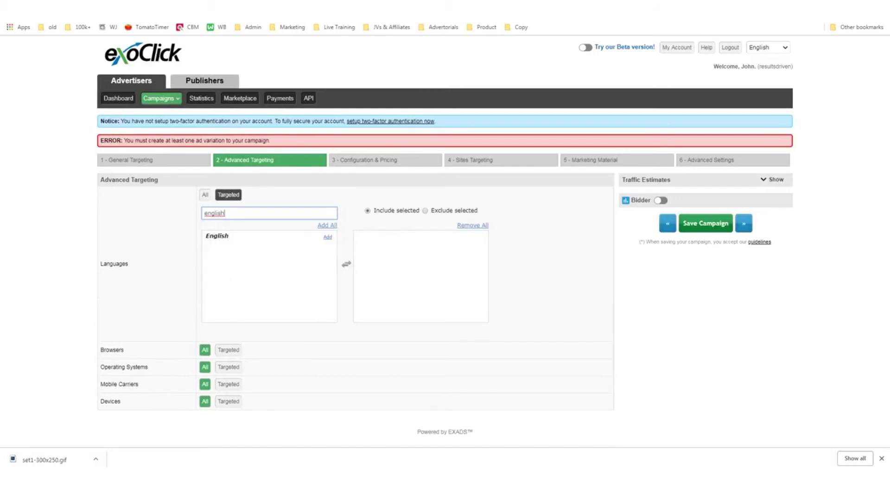
pyautogui.click(328, 237)
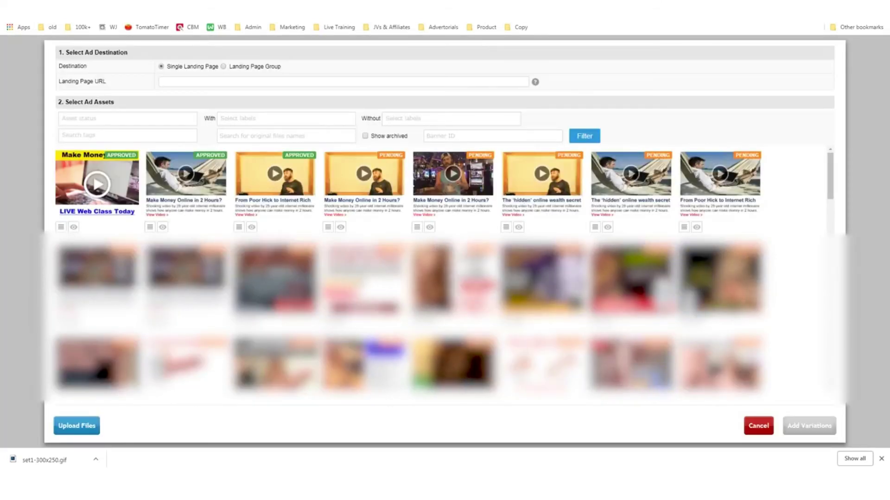
# Paste the ClickBank hoplink into the Landing Page URL field
pyautogui.click(344, 82)
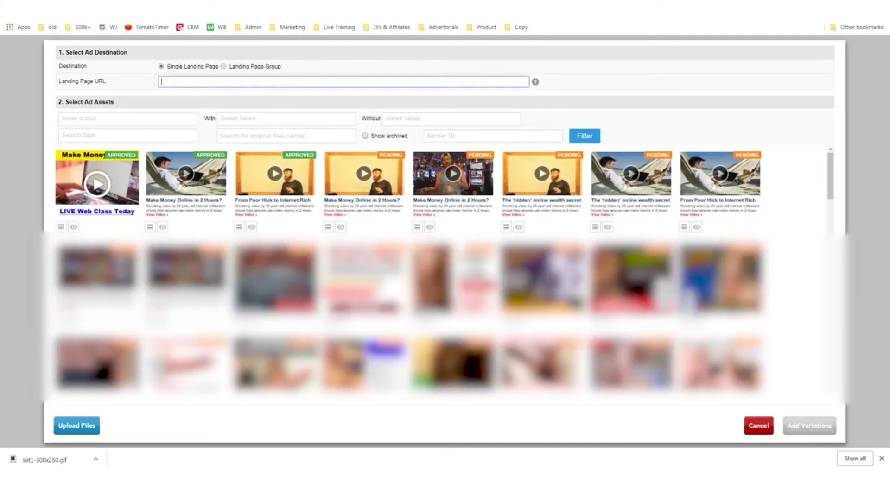
pyautogui.moveTo(110, 82); pyautogui.dragTo(57, 81)
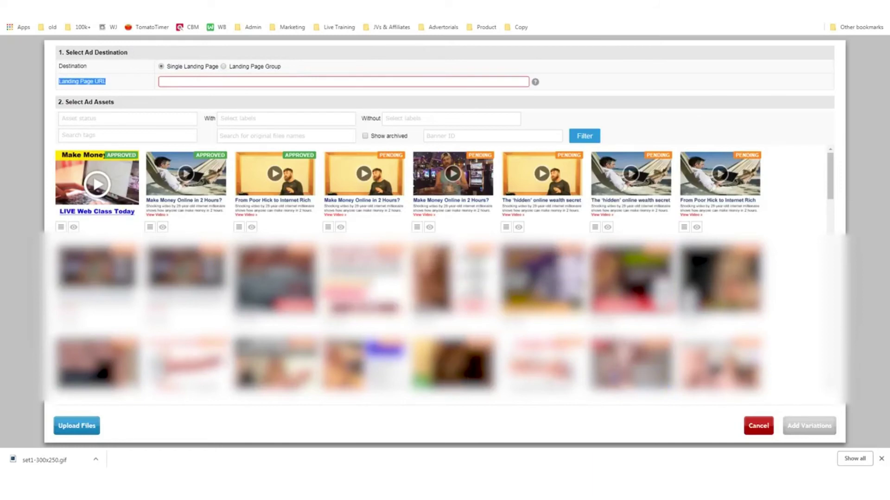
pyautogui.click(232, 82)
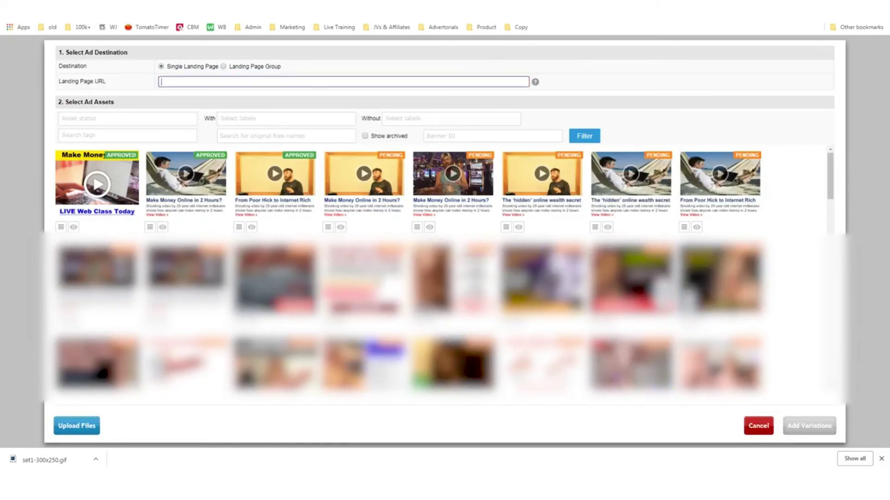
pyautogui.write('https://f79d8grc-k3fsedfr5-akk6y0p.hop.clickbank.net/')
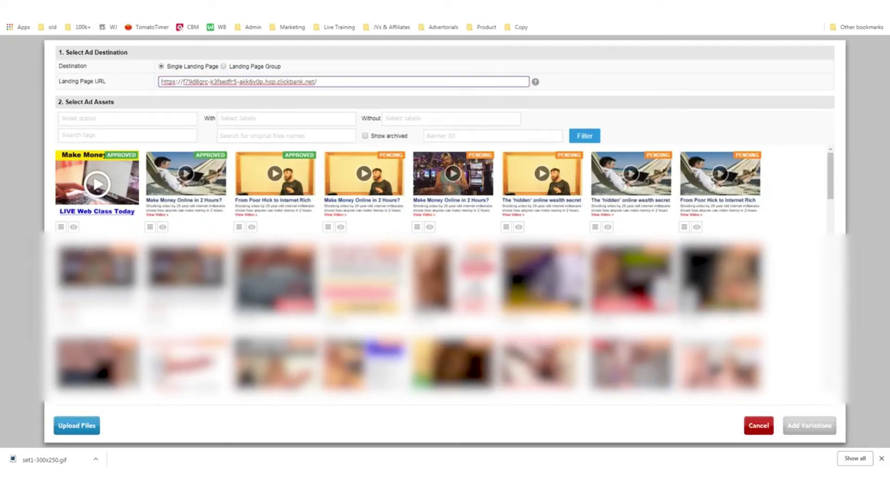
pyautogui.hotkey('ctrl', 'a')
pyautogui.click(324, 82)
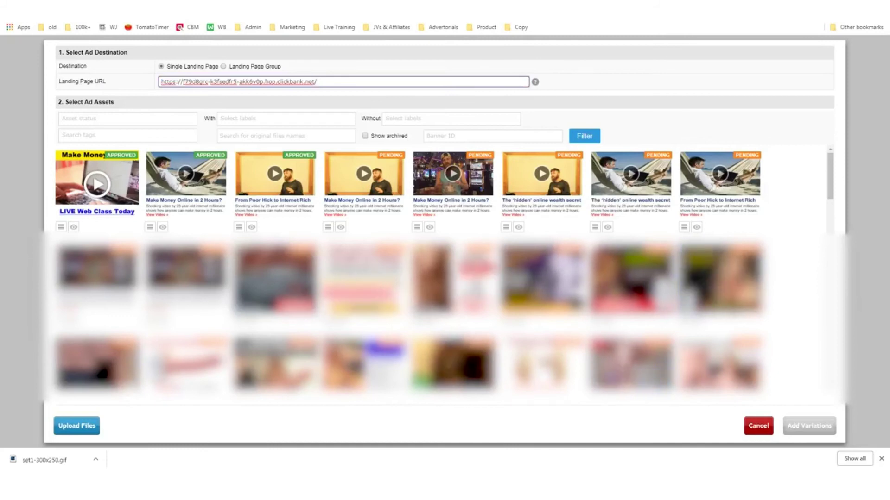
pyautogui.moveTo(343, 75)
pyautogui.mouseDown()
pyautogui.moveTo(196, 70)
pyautogui.moveTo(135, 87)
pyautogui.moveTo(327, 104)
pyautogui.mouseUp()
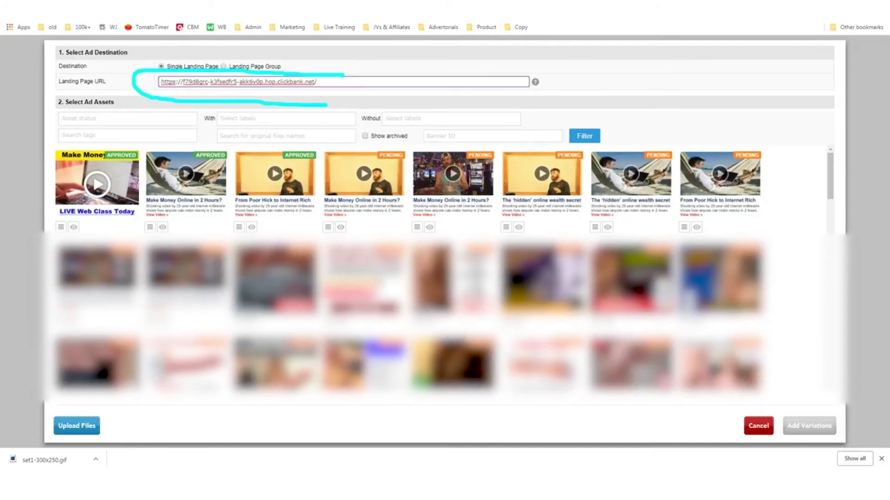
pyautogui.moveTo(498, 68); pyautogui.dragTo(349, 91)
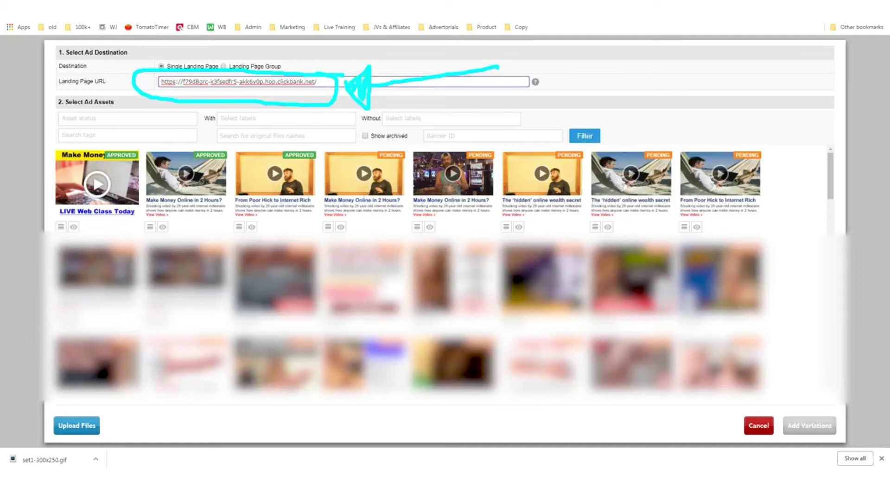
pyautogui.press('Escape')
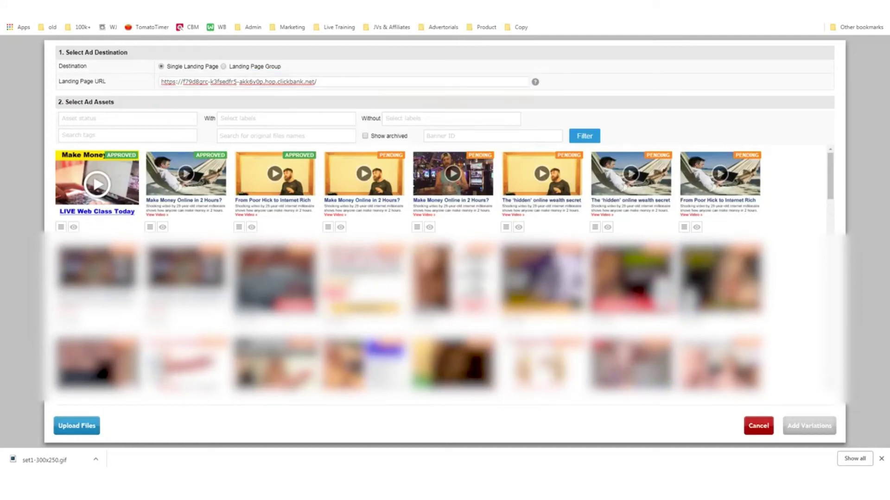
pyautogui.moveTo(122, 409)
pyautogui.mouseDown()
pyautogui.moveTo(46, 408)
pyautogui.moveTo(118, 452)
pyautogui.moveTo(98, 406)
pyautogui.mouseUp()
pyautogui.moveTo(366, 432); pyautogui.dragTo(171, 436)
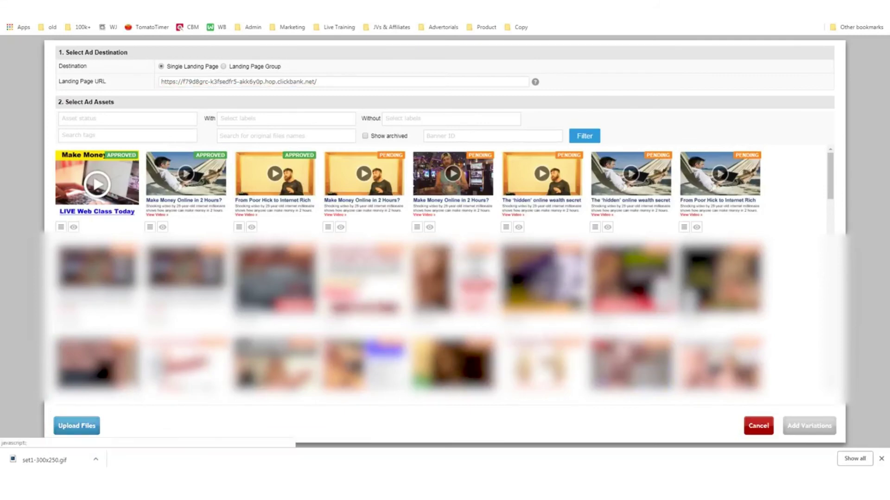
# Add set1-300x250.gif from the Desktop as a variation, then save with 24-hour capping
pyautogui.click(77, 426)
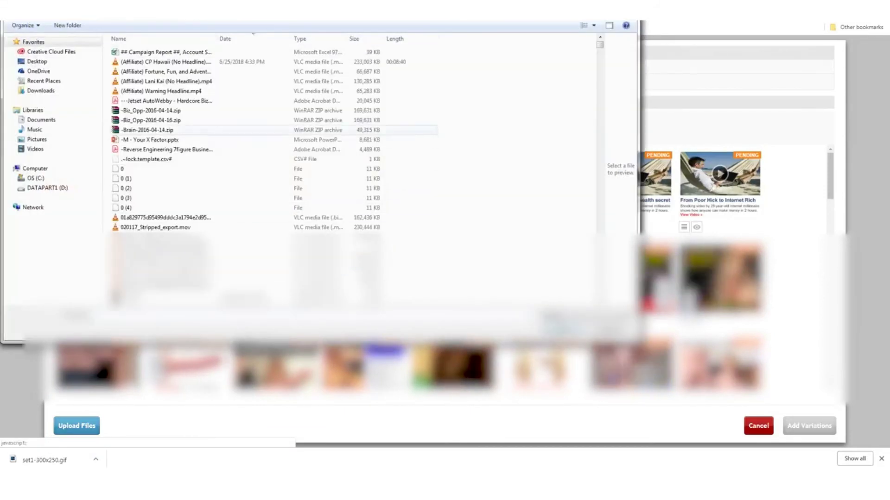
pyautogui.click(37, 61)
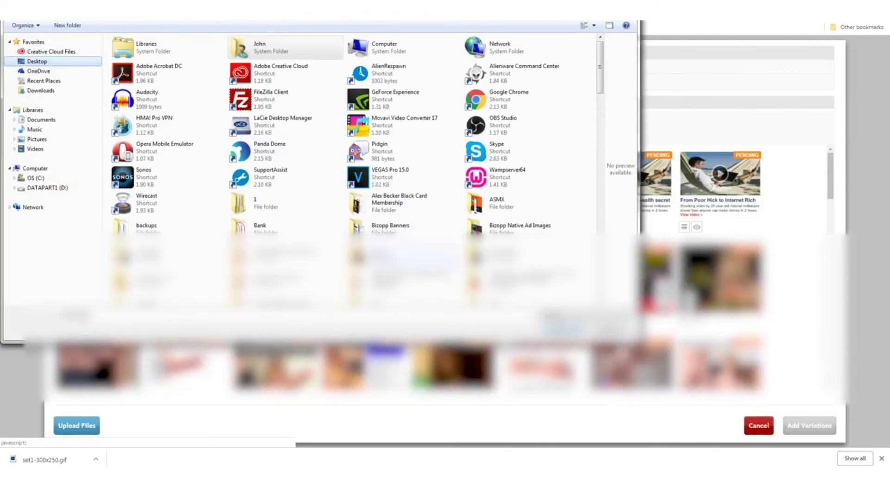
pyautogui.doubleClick(505, 253)
pyautogui.click(140, 62)
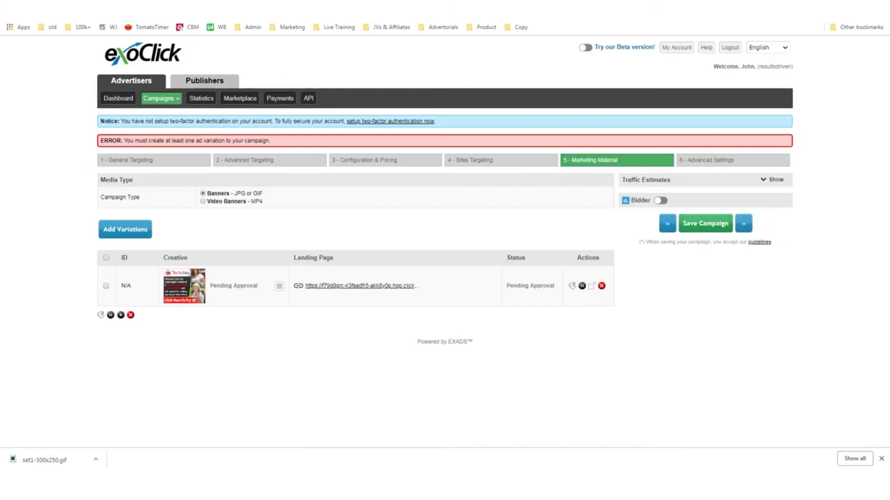
pyautogui.click(705, 223)
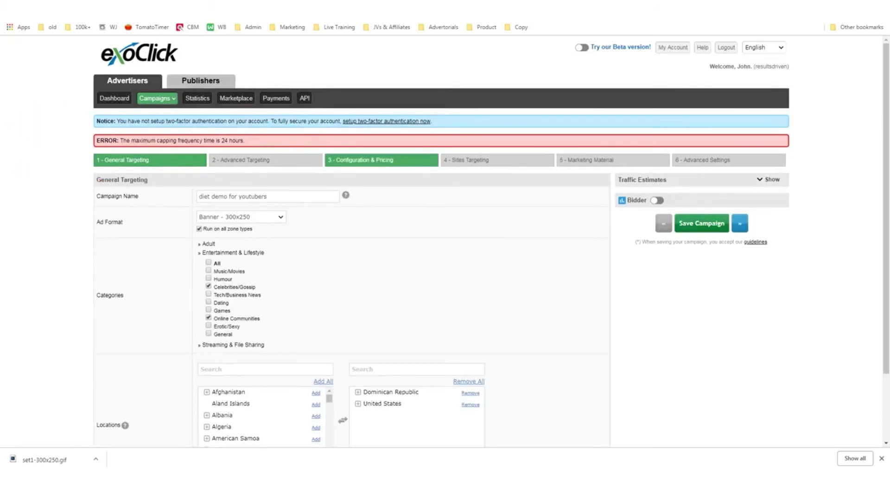
pyautogui.click(381, 160)
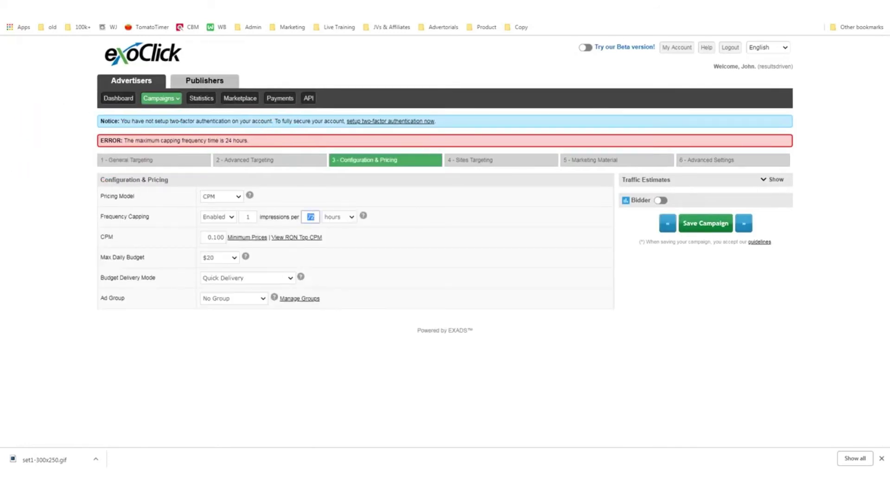
pyautogui.click(705, 223)
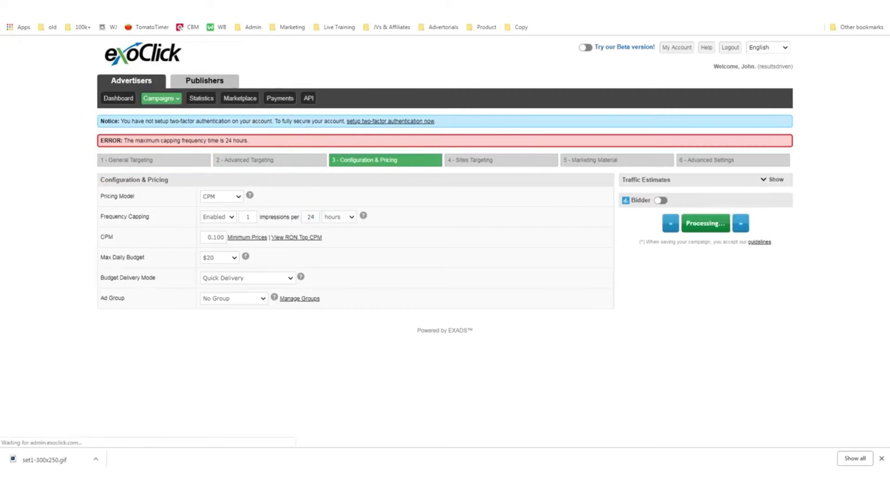